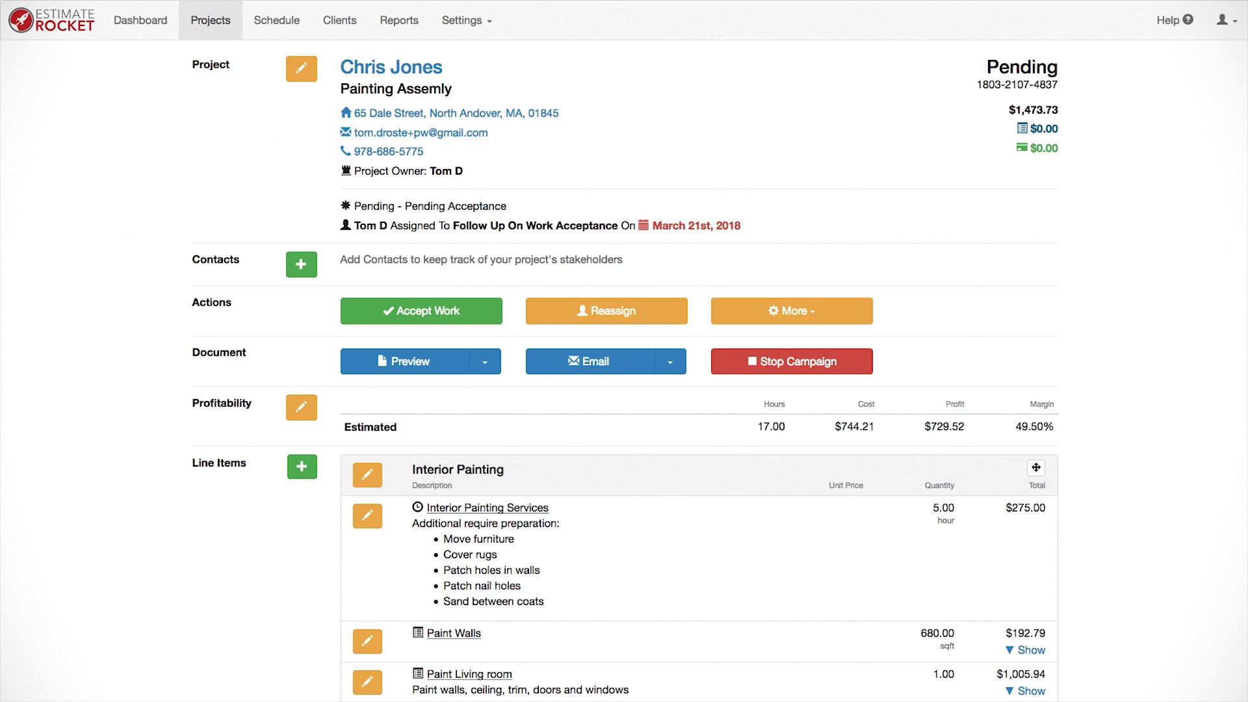
Step: Review the Interior Painting Services line item on the estimate and close it unchanged
{"action": "scroll", "coordinate": [624, 390], "scroll_direction": "down", "scroll_amount": 5}
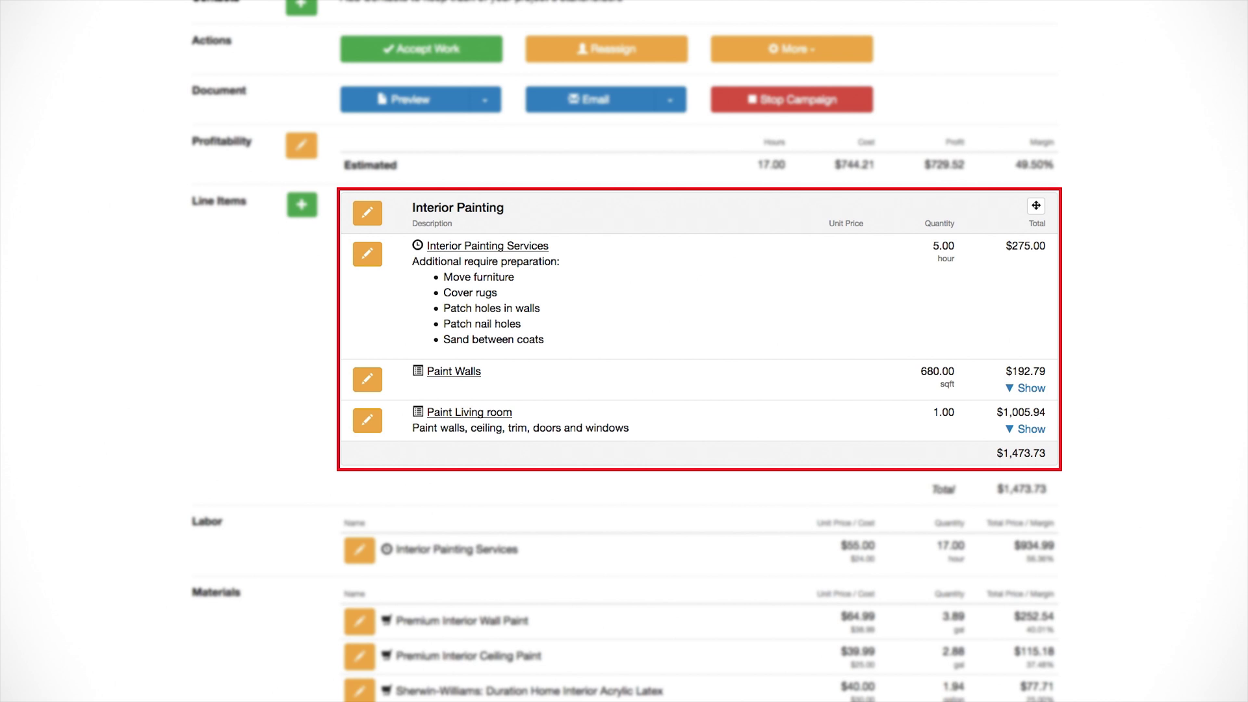
{"action": "left_click", "coordinate": [366, 256]}
{"action": "left_click", "coordinate": [399, 292]}
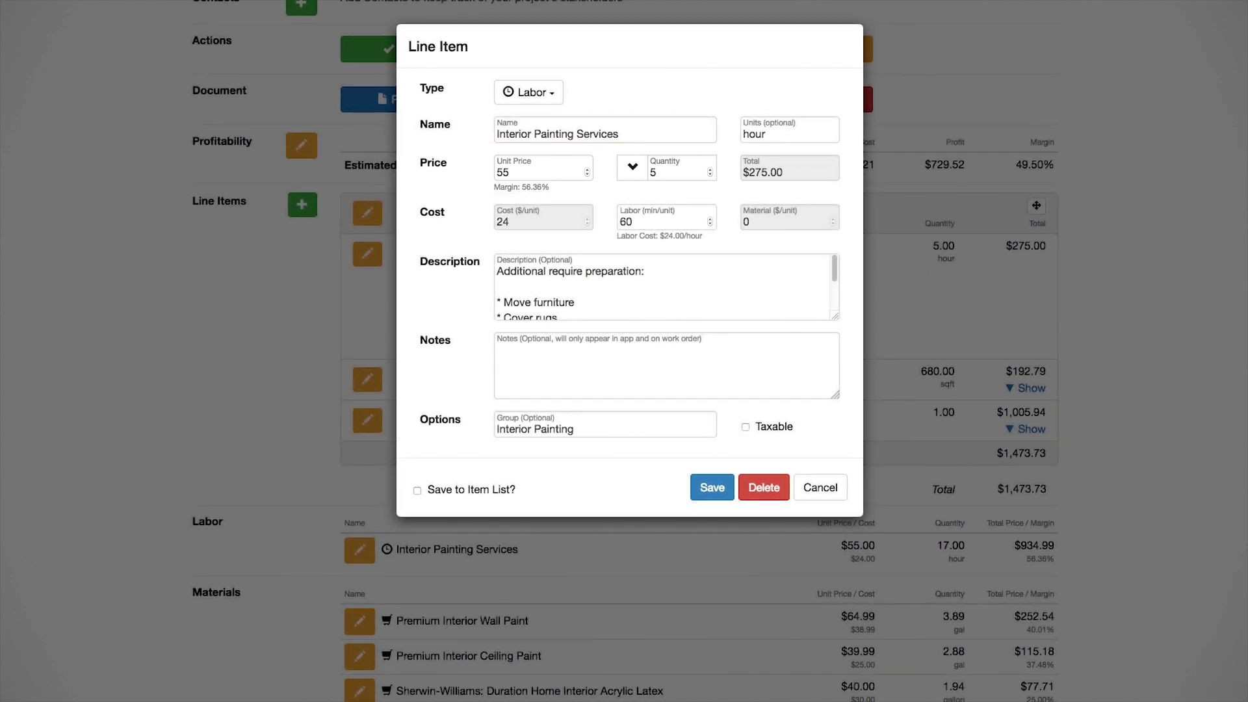
{"action": "left_click", "coordinate": [820, 487]}
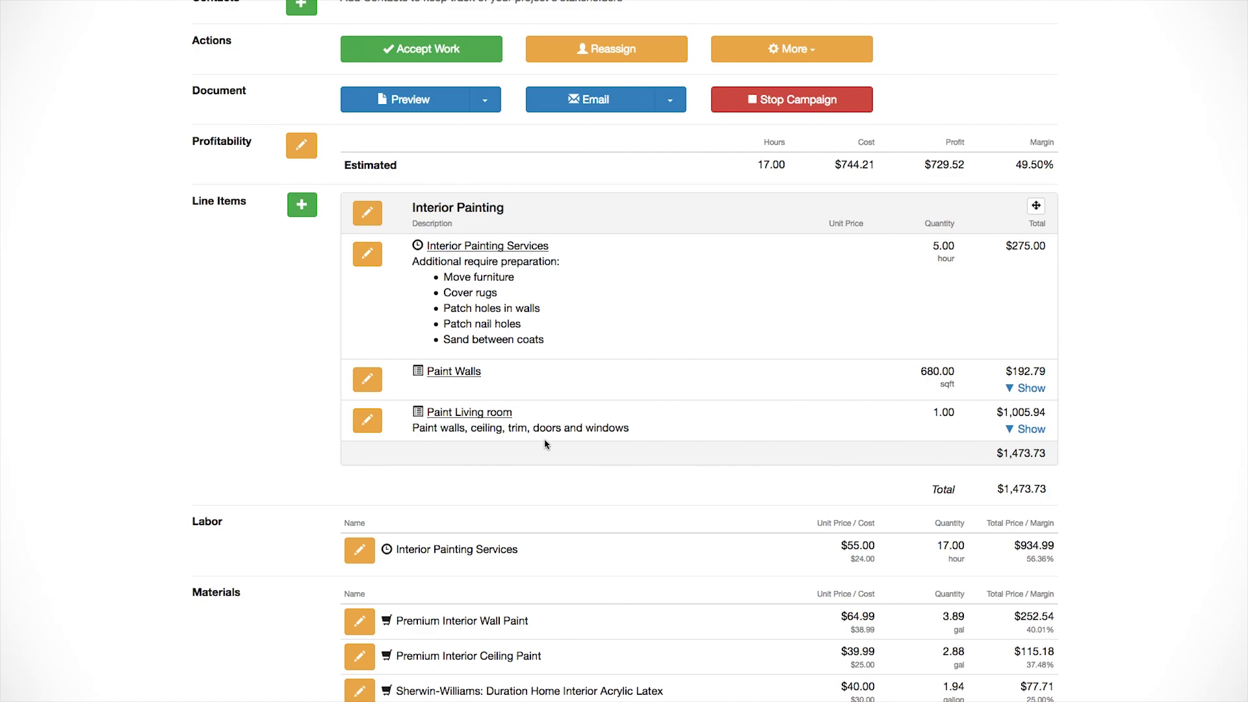
Step: Review the Paint Walls assembly line unchanged, then open Paint Living room's Interior area details
{"action": "left_click", "coordinate": [367, 379]}
{"action": "left_click", "coordinate": [399, 415]}
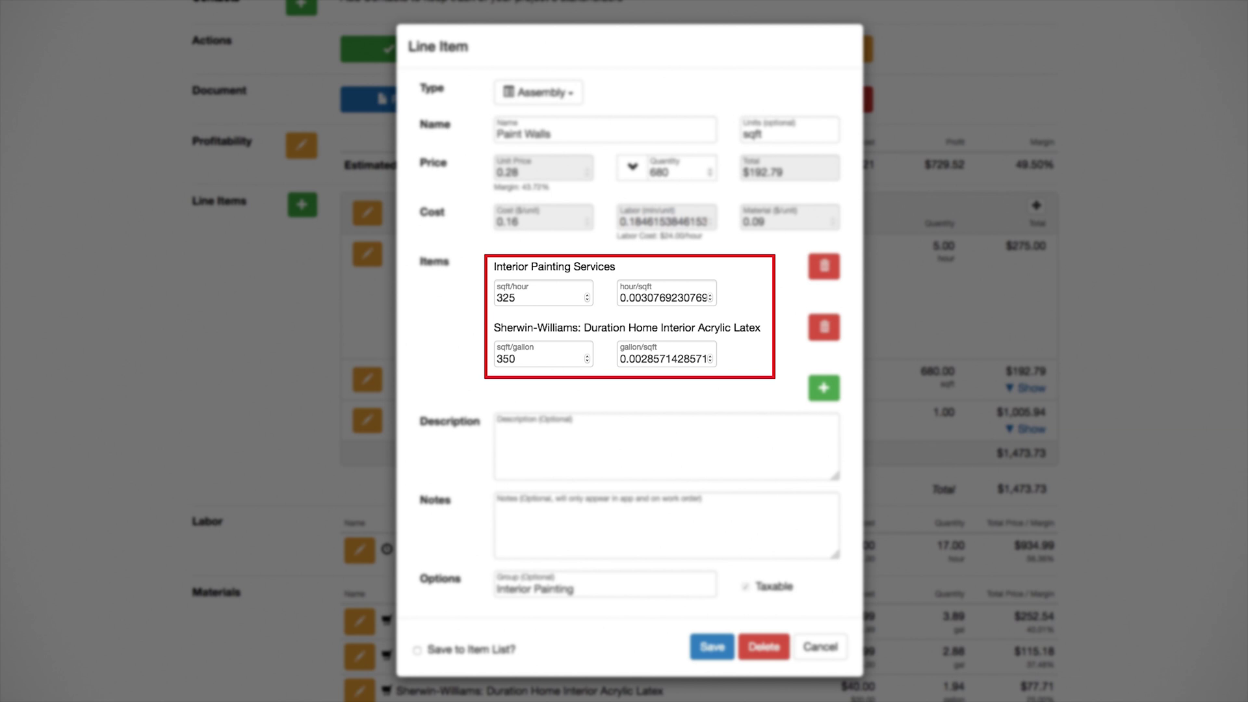
{"action": "left_click", "coordinate": [828, 652]}
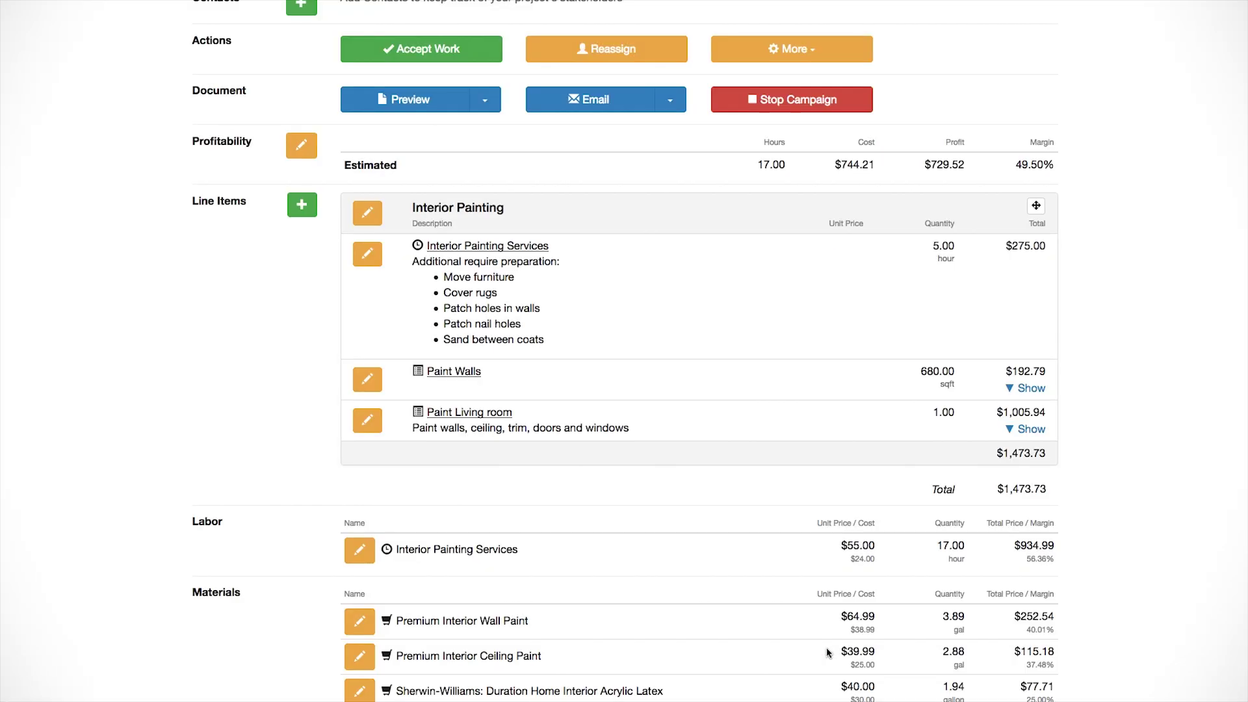
{"action": "left_click", "coordinate": [374, 421]}
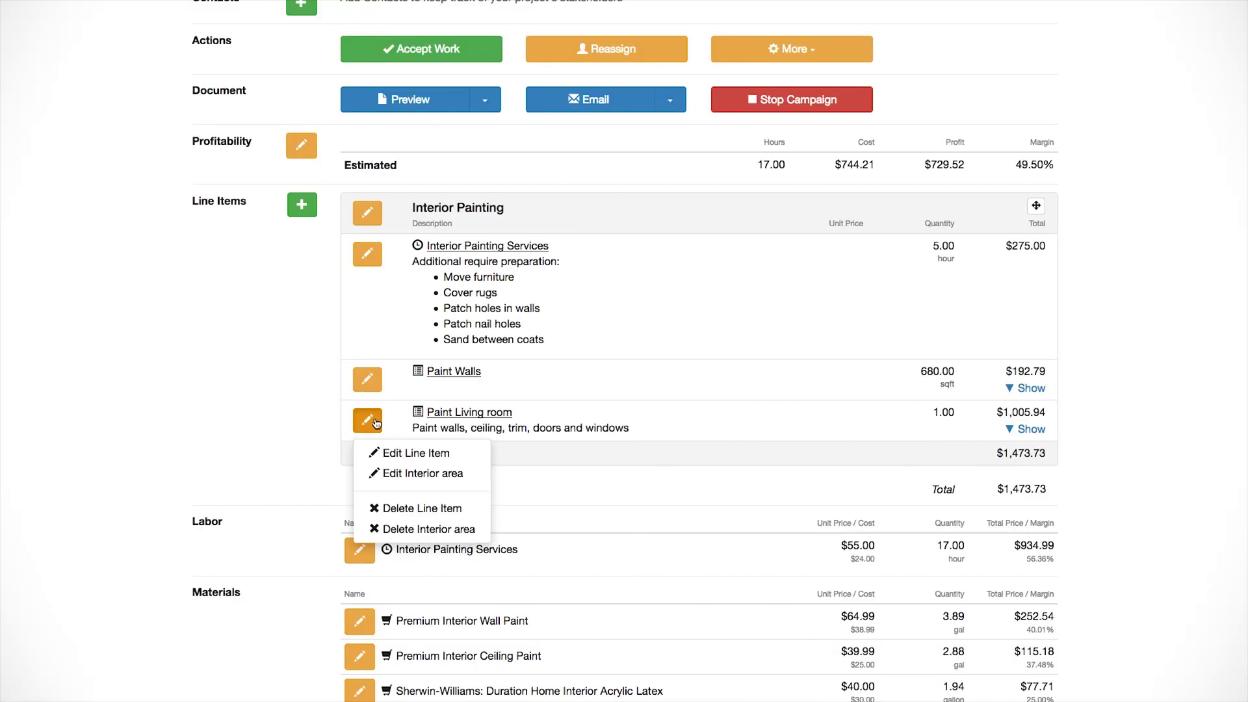
{"action": "left_click", "coordinate": [420, 474]}
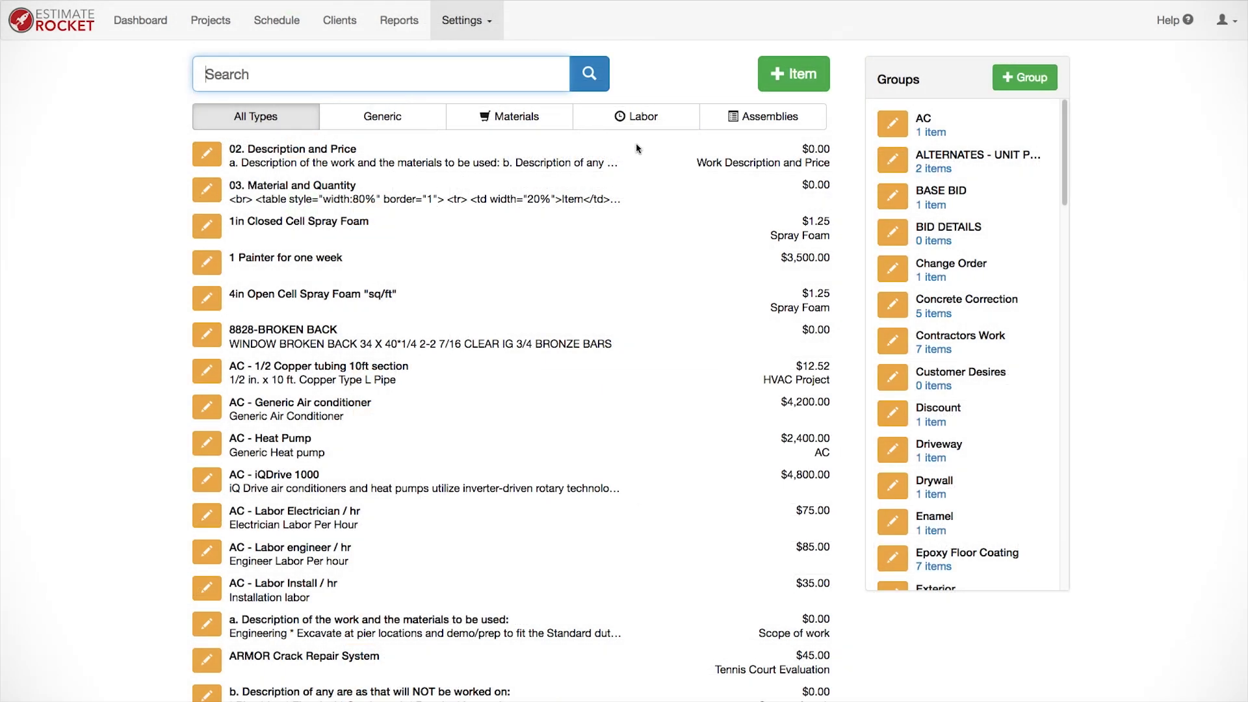
Step: Filter the library to Interior Painting labor and review Interior Painting Services at $55.00/hour
{"action": "left_click_drag", "start_coordinate": [1066, 133], "coordinate": [1049, 267]}
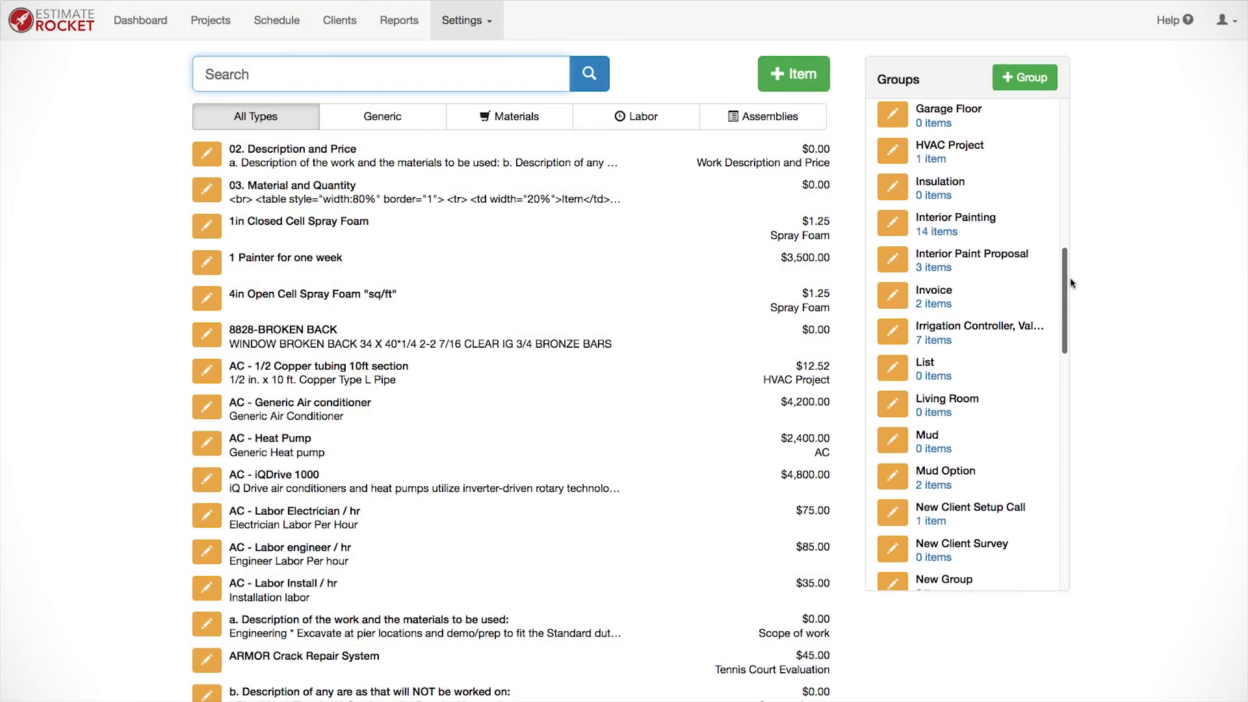
{"action": "left_click", "coordinate": [930, 232]}
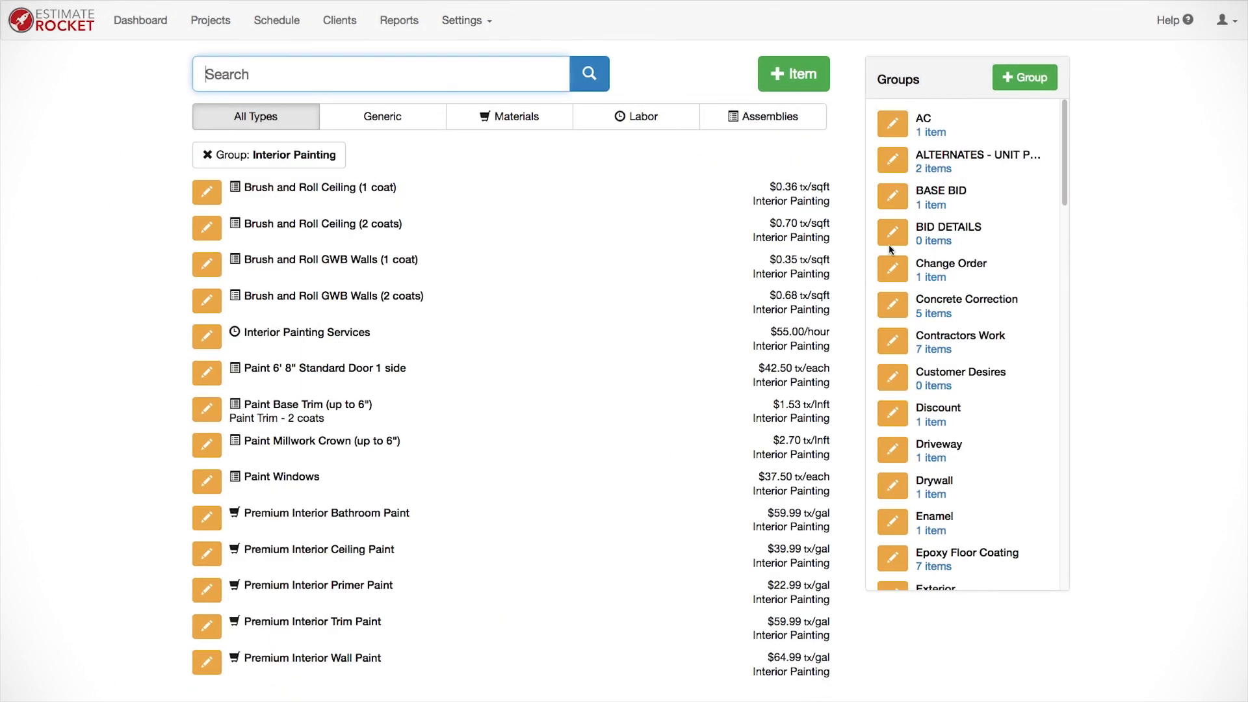
{"action": "left_click", "coordinate": [634, 118]}
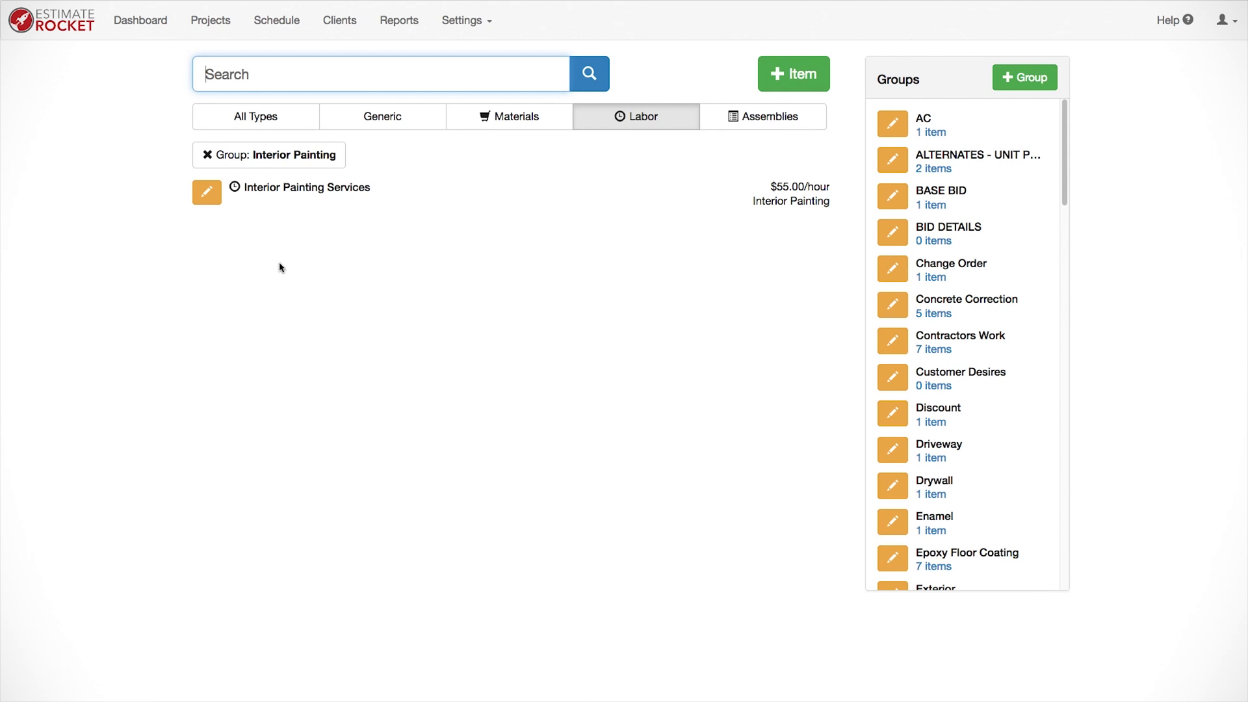
{"action": "left_click", "coordinate": [207, 192]}
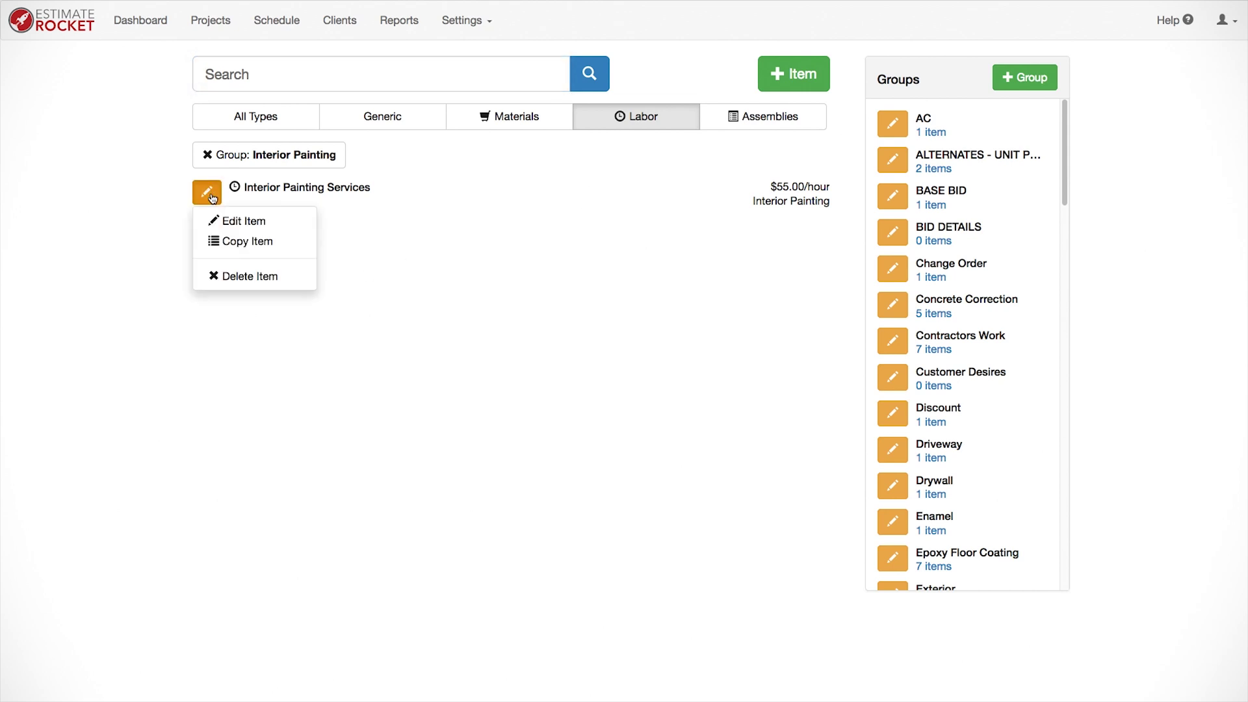
{"action": "left_click", "coordinate": [277, 223]}
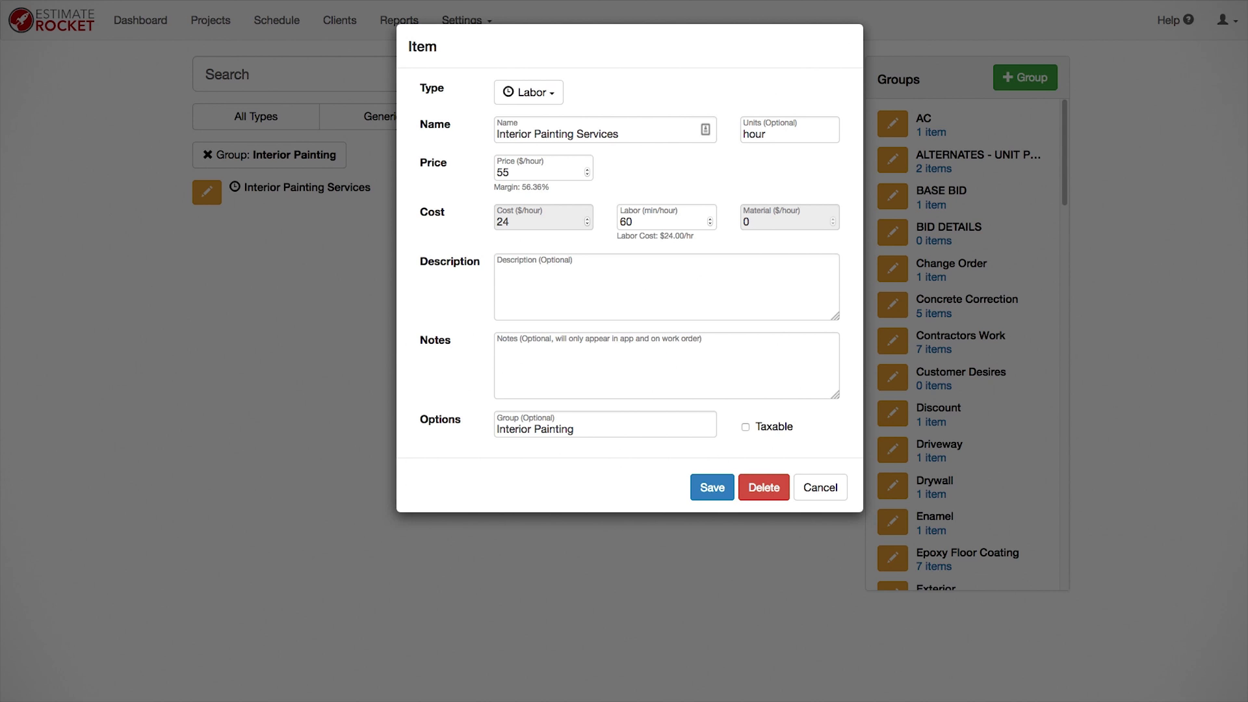
{"action": "left_click", "coordinate": [816, 489]}
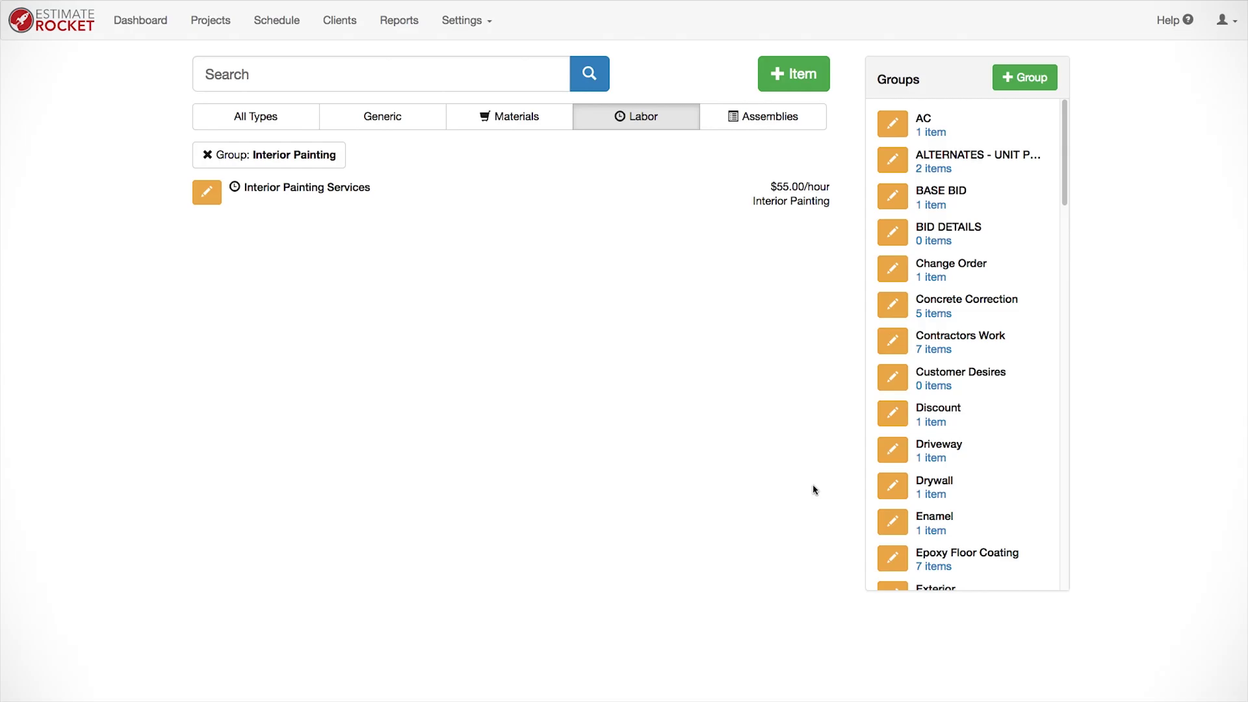
Step: List the five Premium Interior paint materials and bring up Premium Interior Wall Paint's actions
{"action": "left_click", "coordinate": [527, 118]}
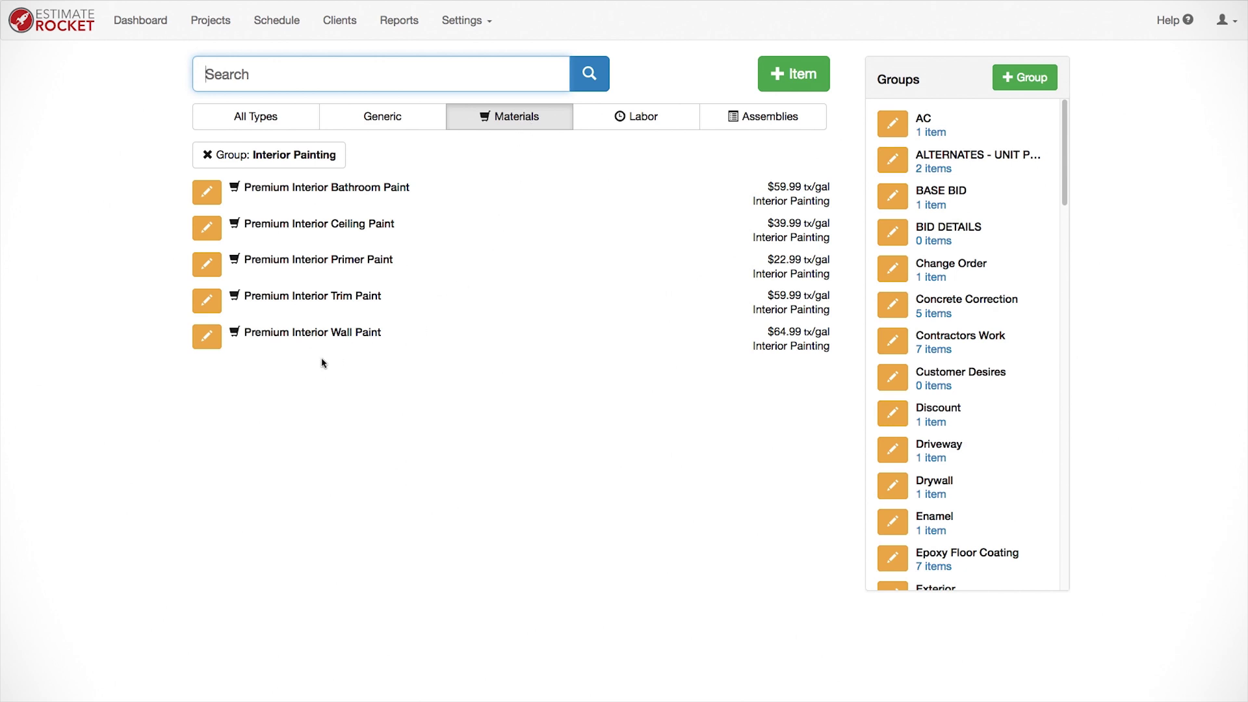
{"action": "left_click", "coordinate": [215, 342]}
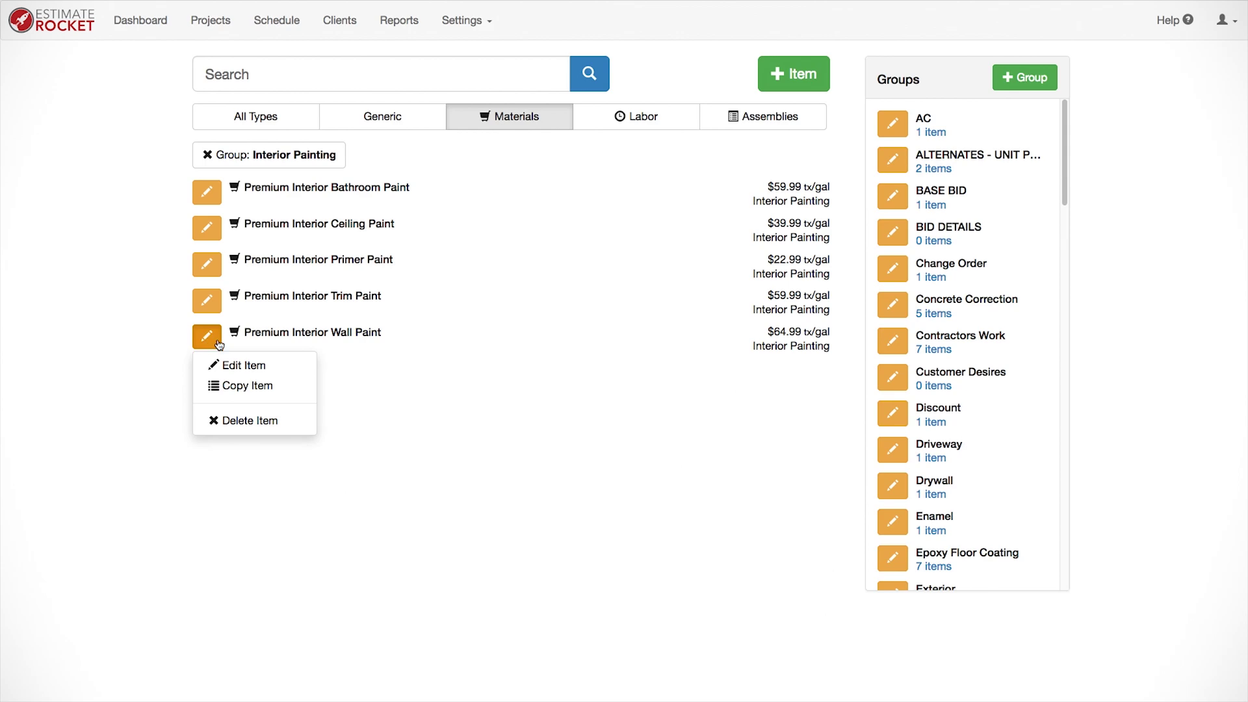
{"action": "left_click", "coordinate": [279, 370]}
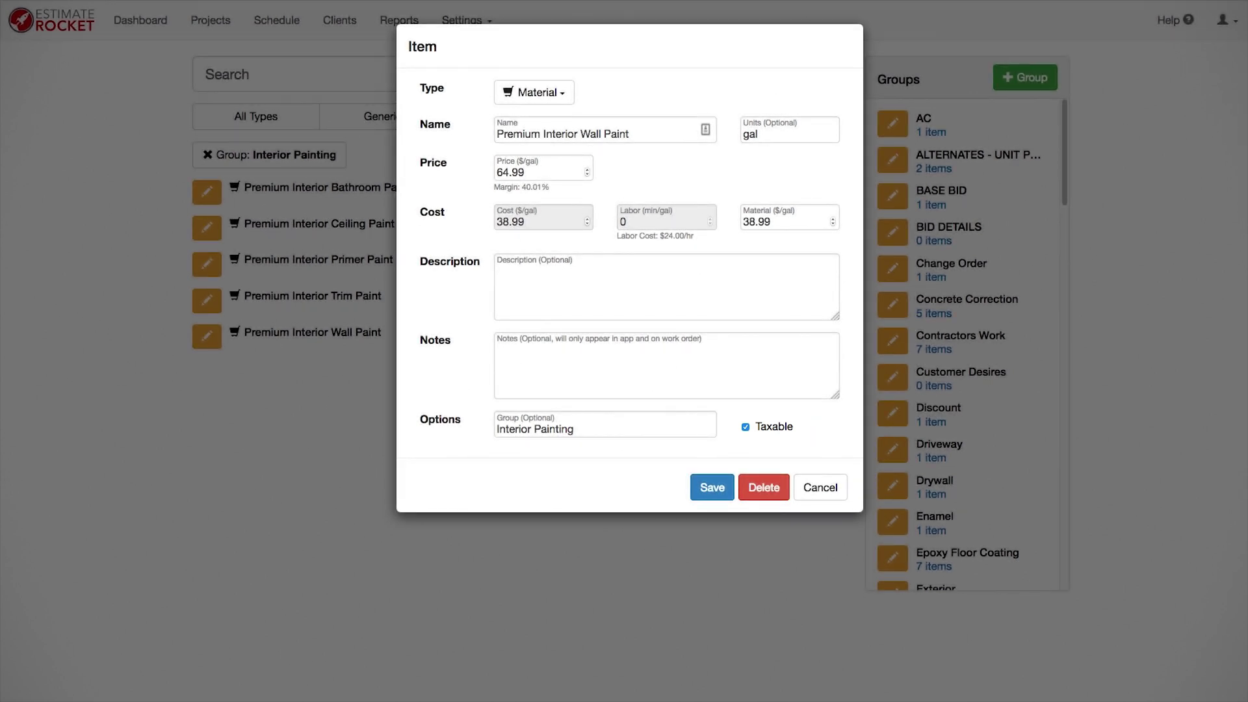
{"action": "left_click", "coordinate": [823, 490]}
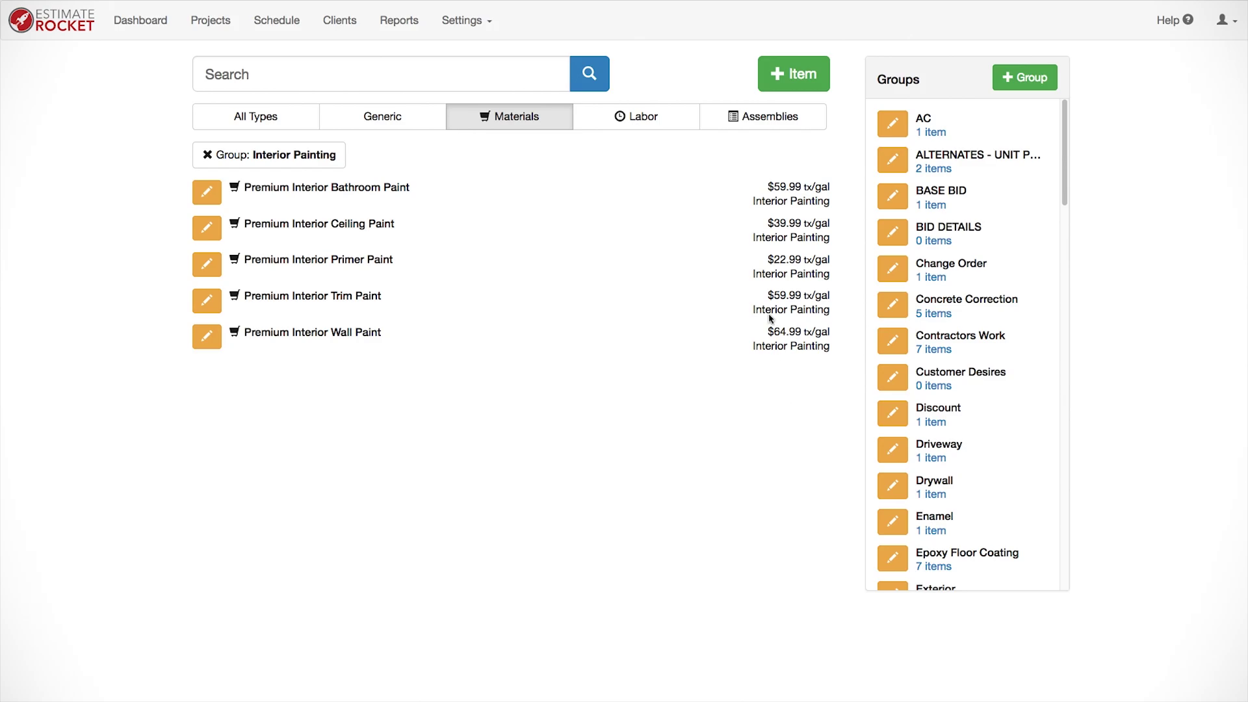
Step: Show the eight Interior Painting assemblies and review the Brush and Roll GWB Walls (2 coats) makeup
{"action": "left_click", "coordinate": [758, 119]}
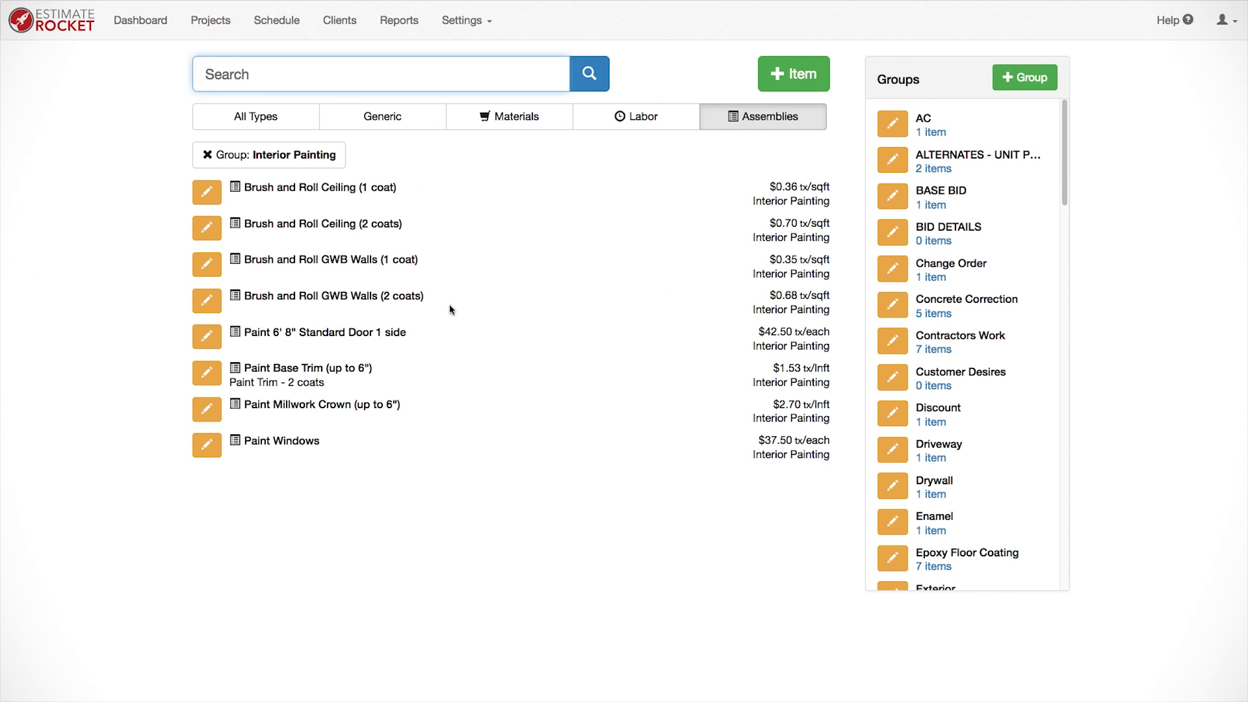
{"action": "left_click", "coordinate": [207, 301]}
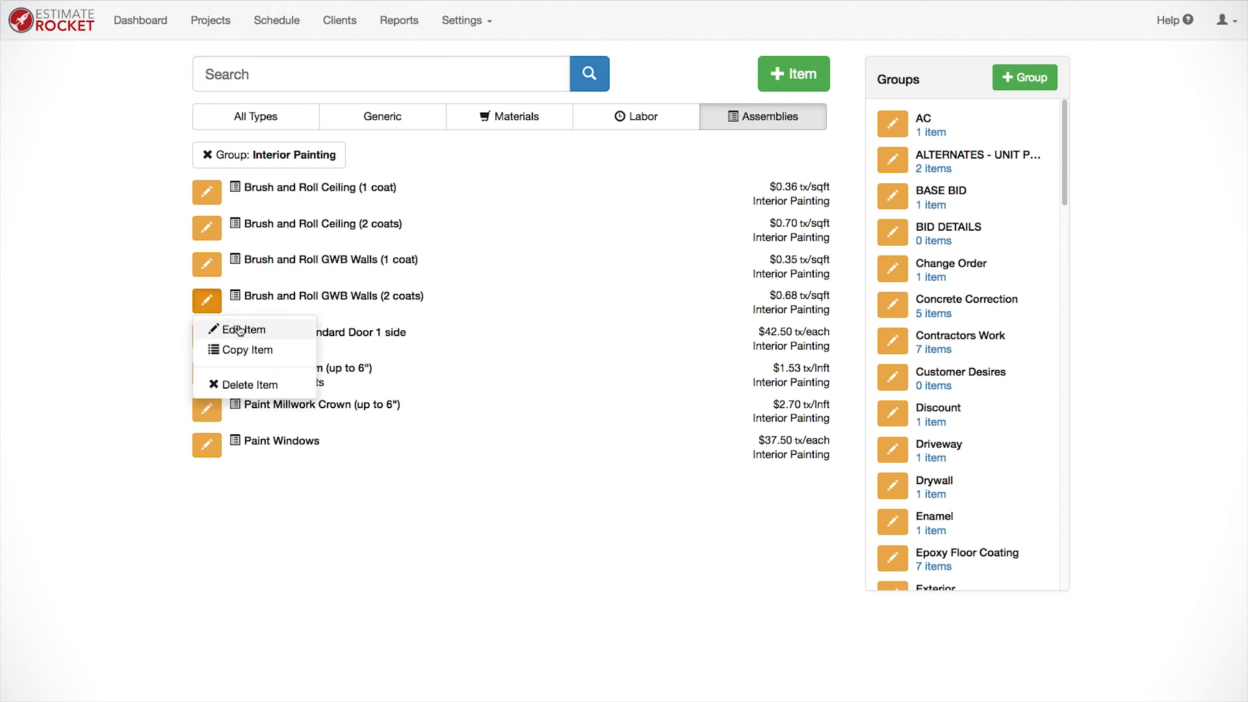
{"action": "left_click", "coordinate": [276, 331]}
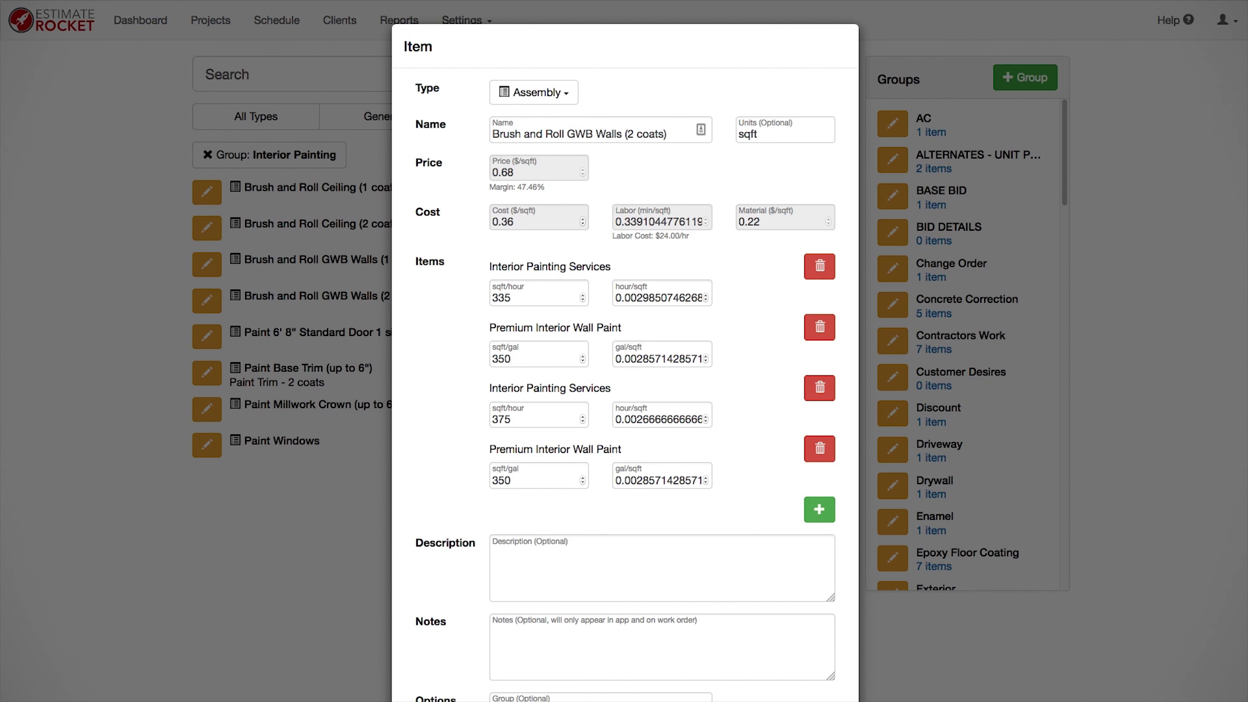
{"action": "scroll", "coordinate": [871, 679], "scroll_direction": "down", "scroll_amount": 2}
Step: Close the assembly, go to Item Templates, and bring up the Interior area template's actions
{"action": "left_click", "coordinate": [811, 663]}
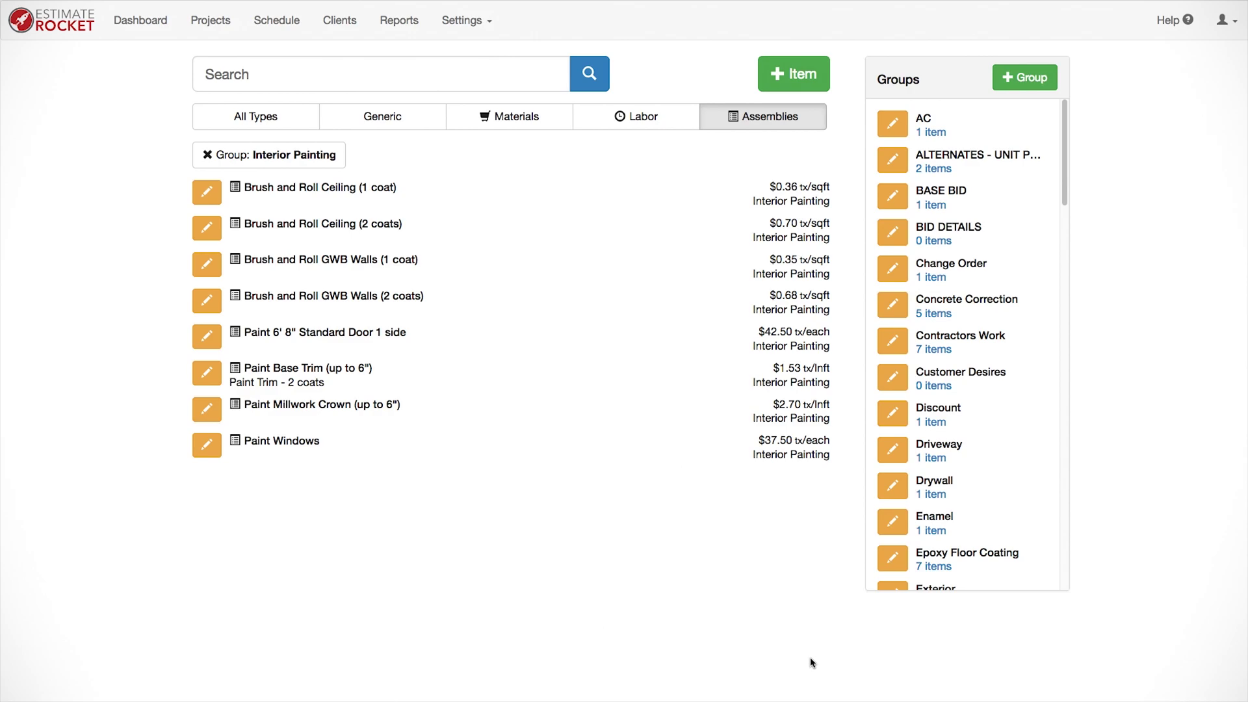
{"action": "left_click", "coordinate": [477, 22]}
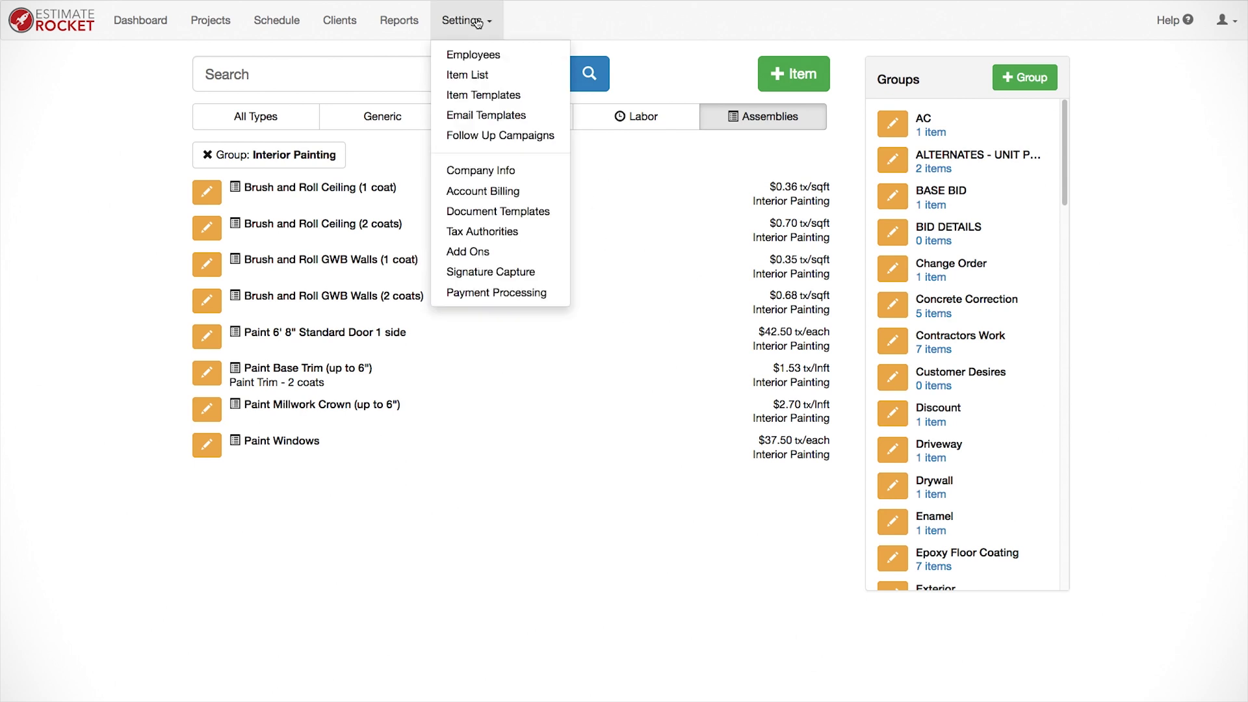
{"action": "left_click", "coordinate": [510, 98]}
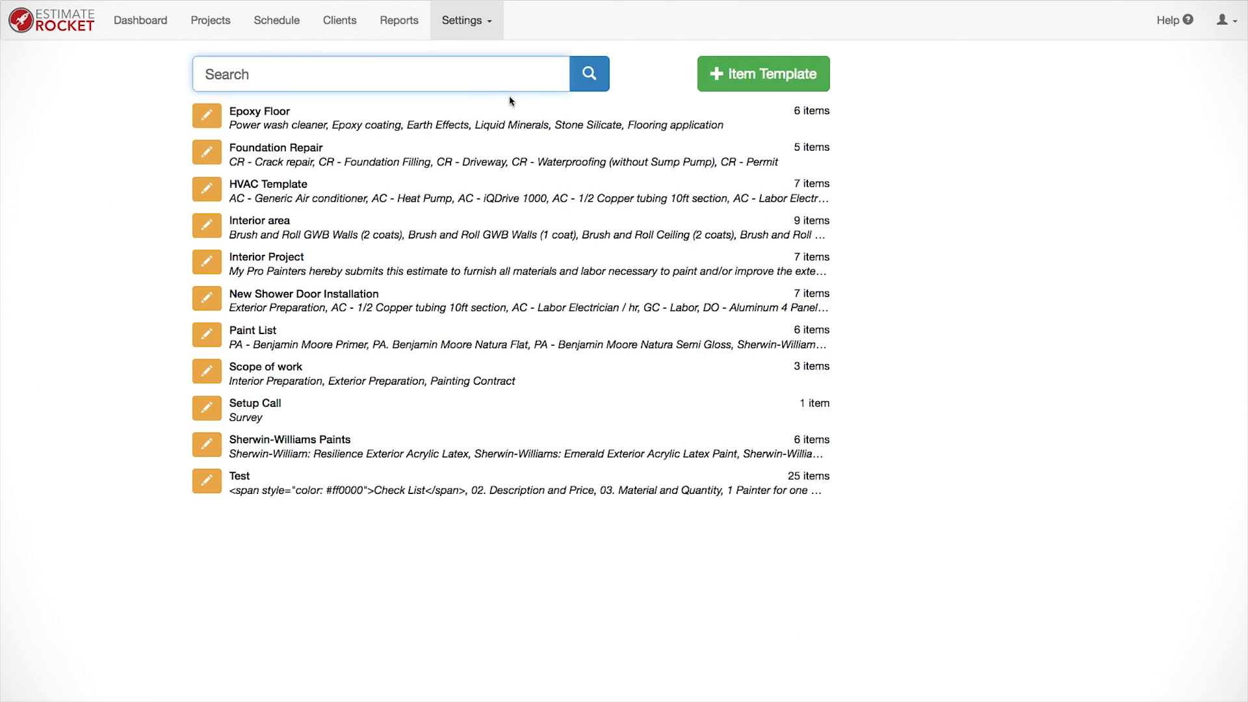
{"action": "left_click", "coordinate": [205, 225]}
Step: Open the Interior area item template for editing
{"action": "left_click", "coordinate": [267, 255]}
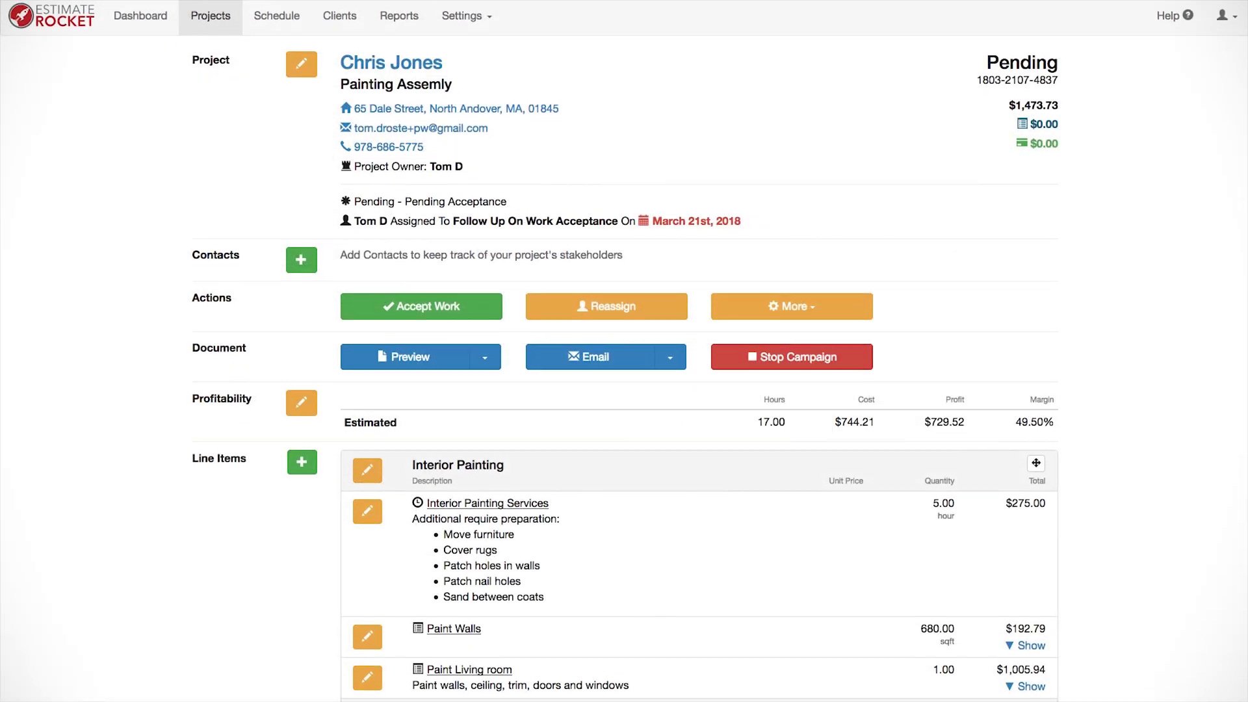
Step: Open Paint Living room's details: 680 sqft walls, 288 sqft ceiling, 68 lnft trim, 2 doors, 4 windows
{"action": "scroll", "coordinate": [624, 351], "scroll_direction": "down", "scroll_amount": 5}
{"action": "scroll", "coordinate": [1129, 271], "scroll_direction": "down", "scroll_amount": 2}
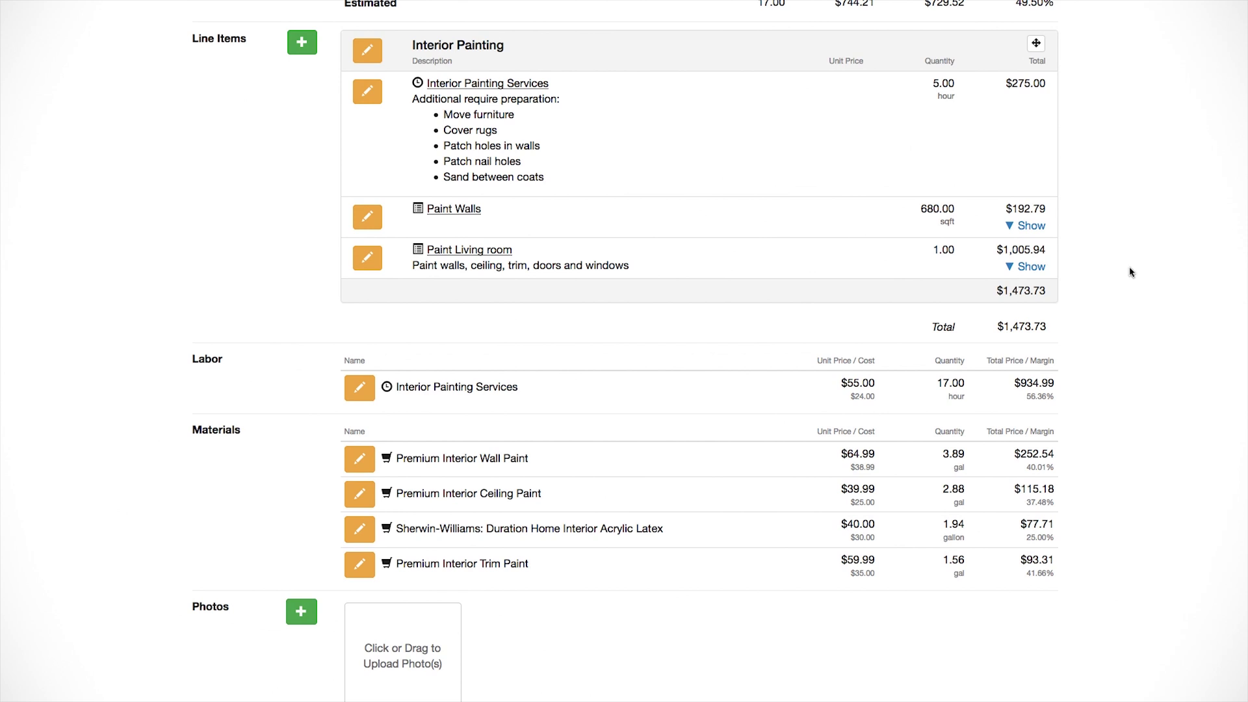
{"action": "left_click", "coordinate": [366, 258]}
{"action": "left_click", "coordinate": [426, 311]}
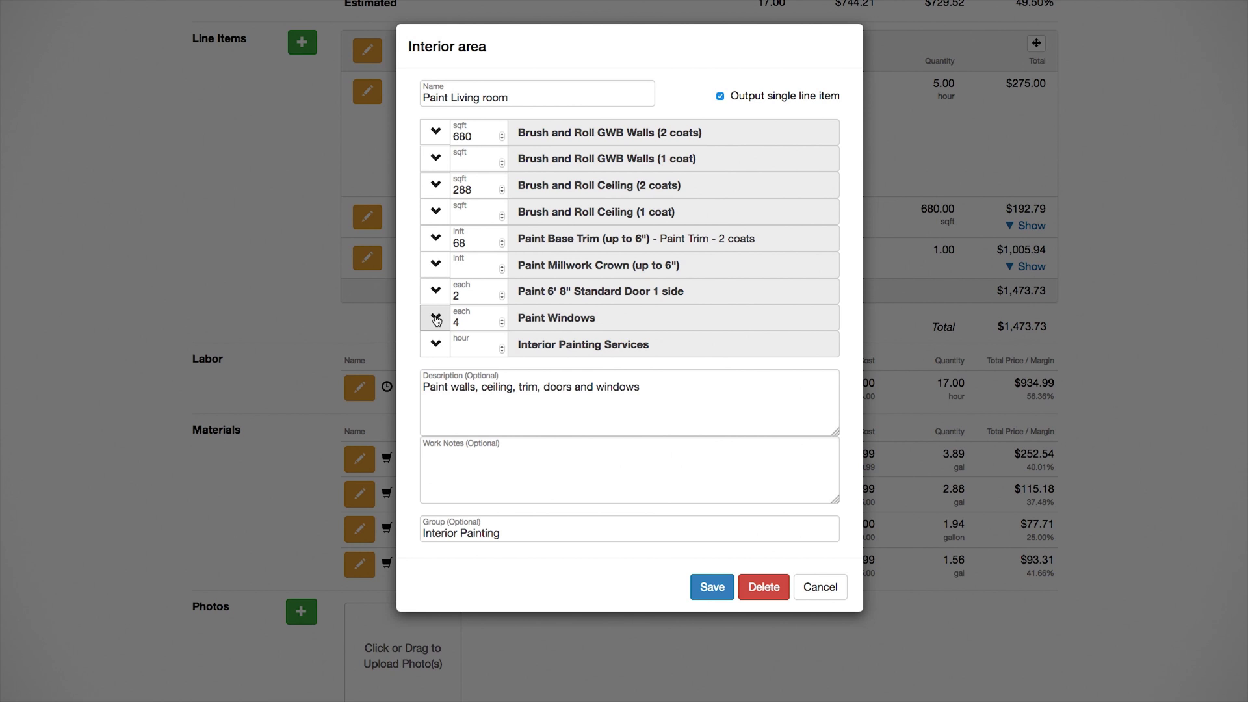
Step: Cancel the Interior area dialog, leaving Paint Living room unchanged at $1,005.94
{"action": "left_click", "coordinate": [836, 588]}
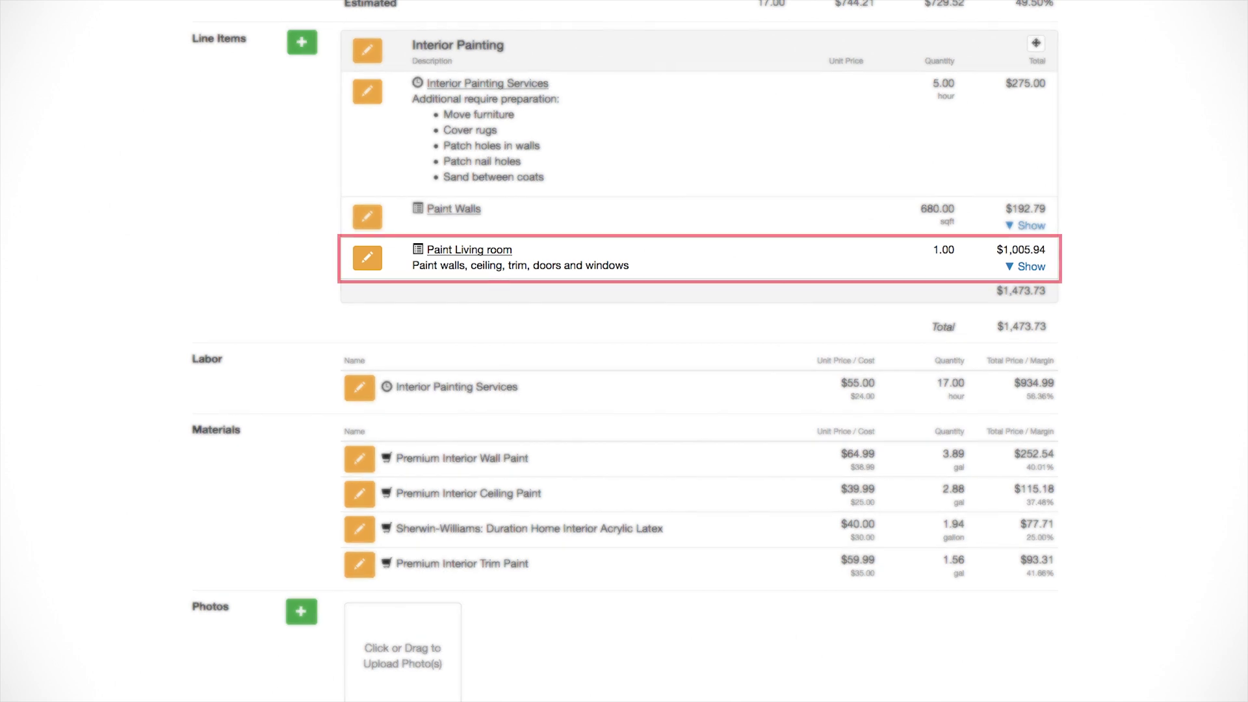